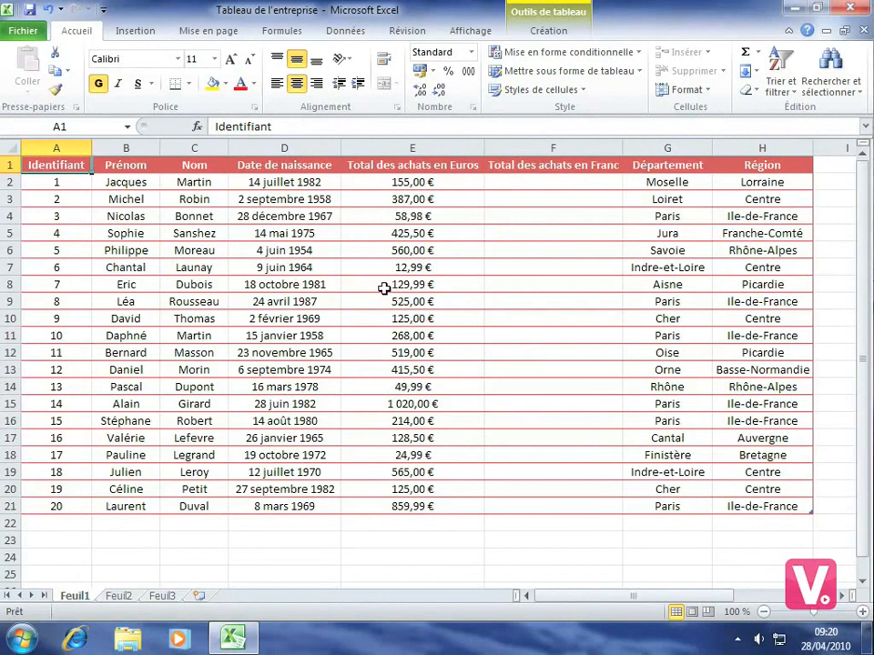
# Enable the "Outils pour l'euro" Excel add-in.
pyautogui.click(25, 31)
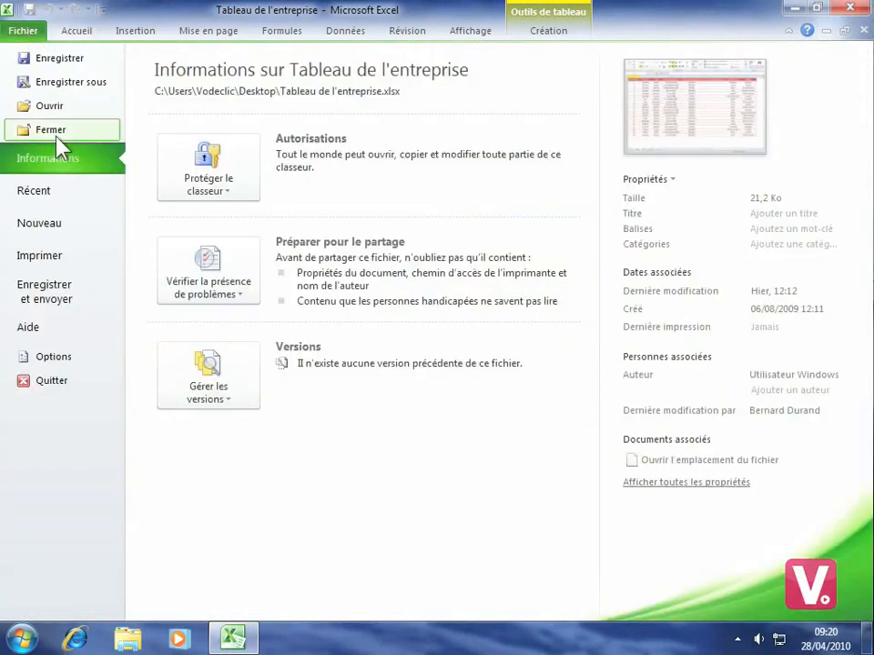
pyautogui.click(54, 358)
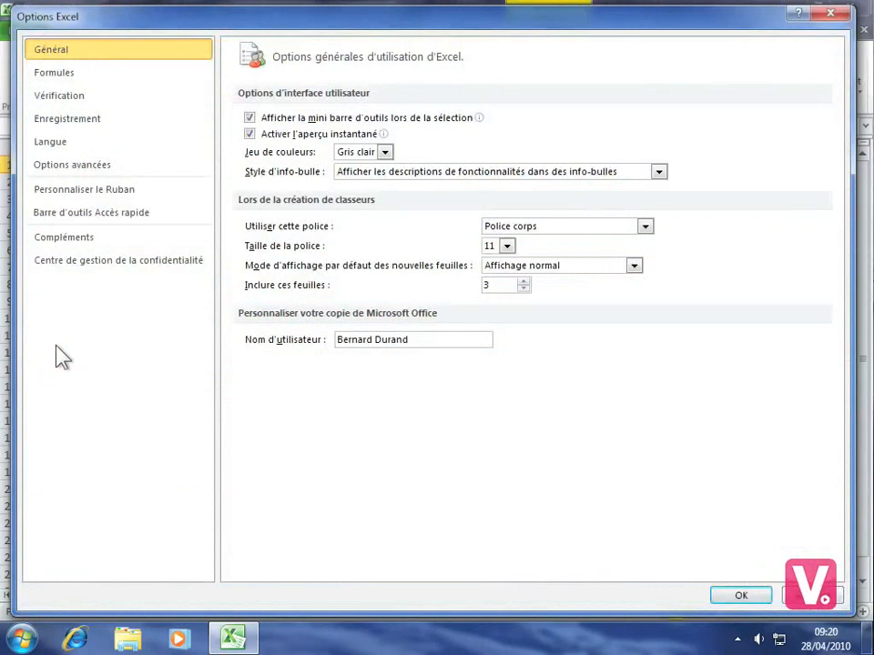
pyautogui.click(87, 244)
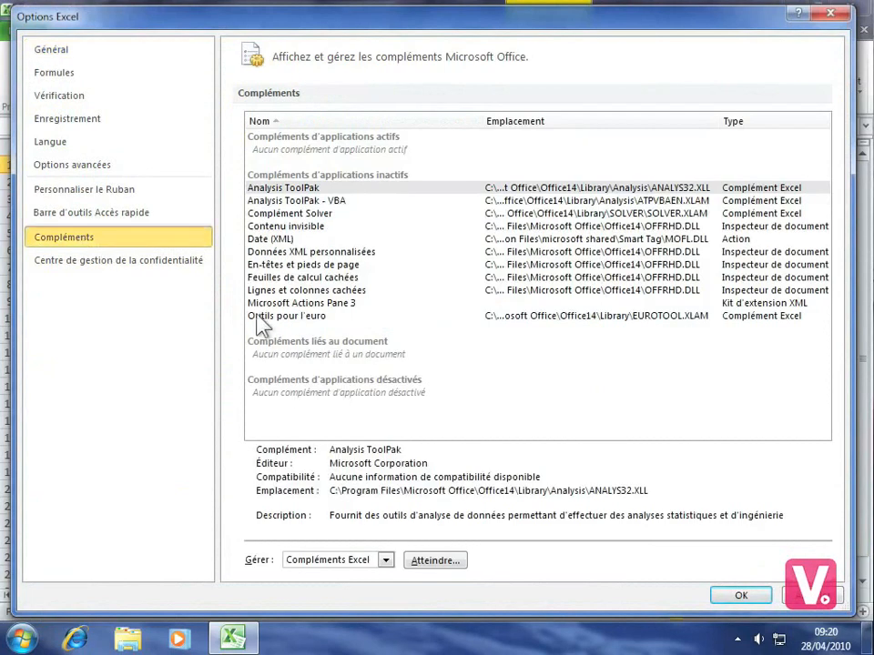
pyautogui.click(294, 326)
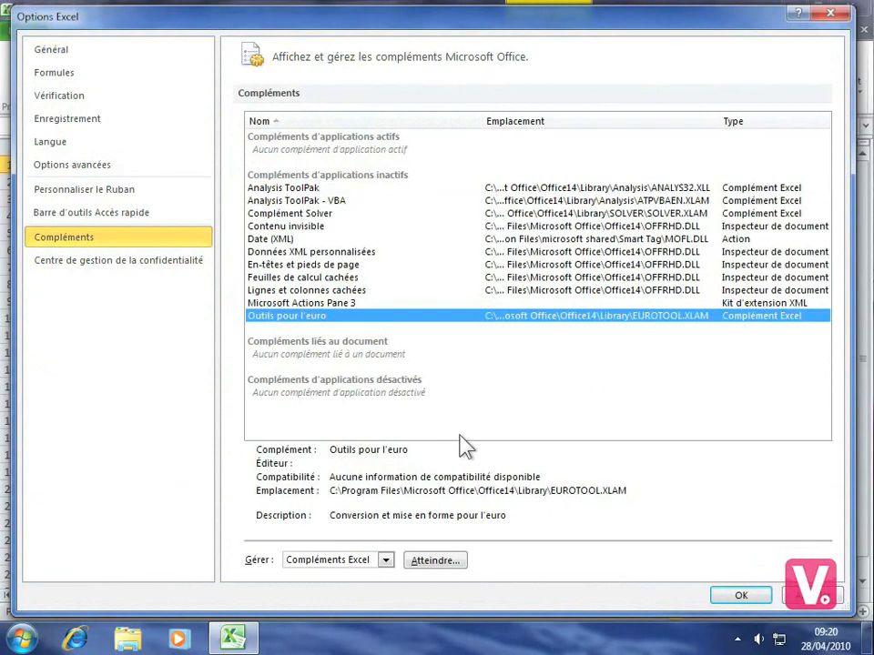
pyautogui.click(446, 562)
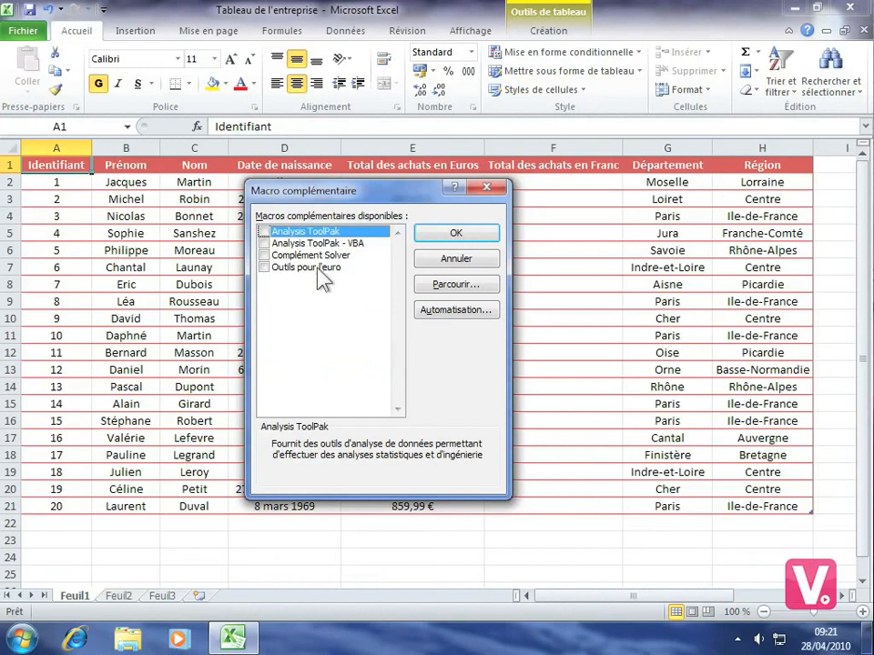
pyautogui.click(264, 268)
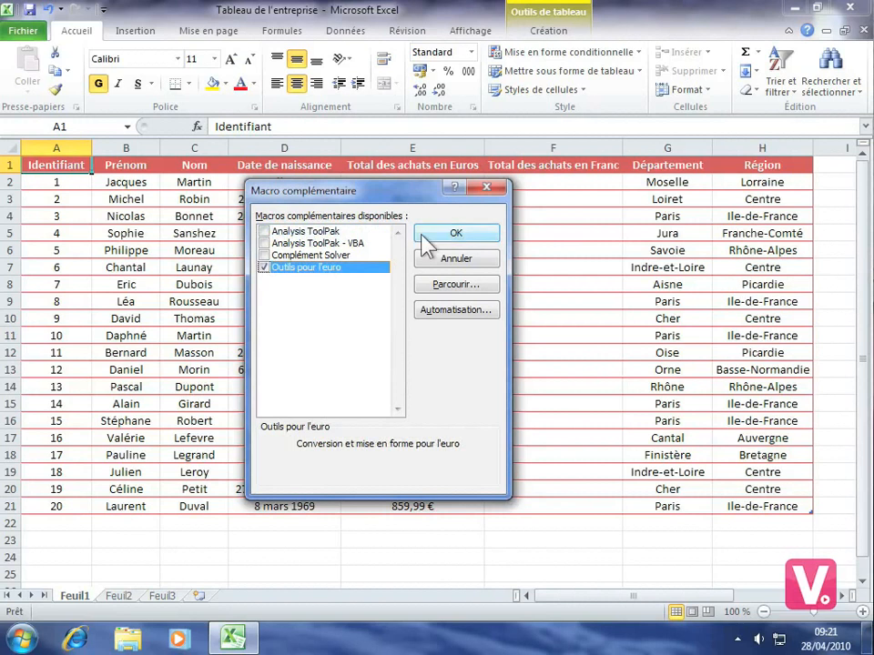
pyautogui.click(461, 233)
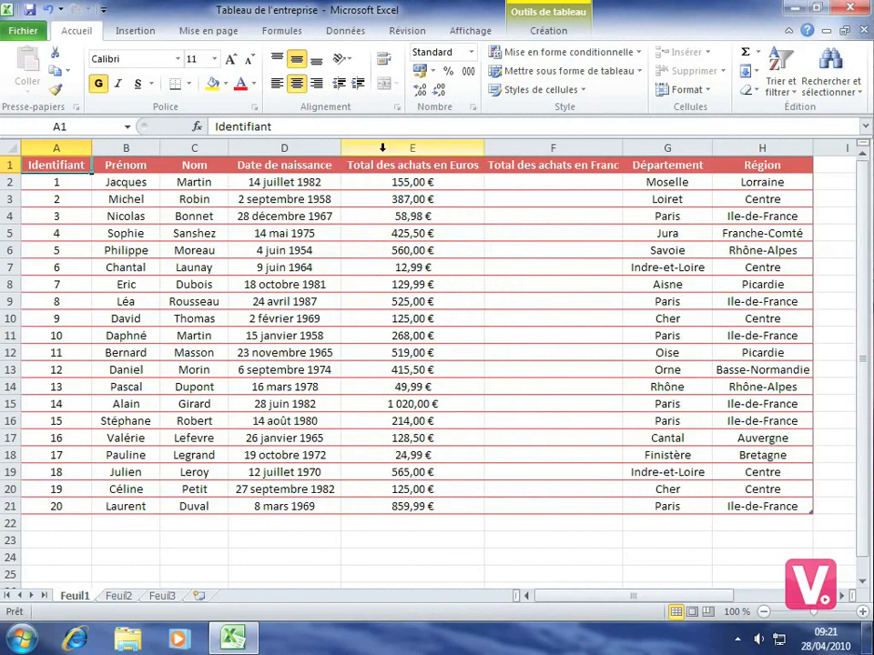
# Start a euro conversion with source range E2:E21 and destination range F2:F21 on Feuil1.
pyautogui.click(284, 33)
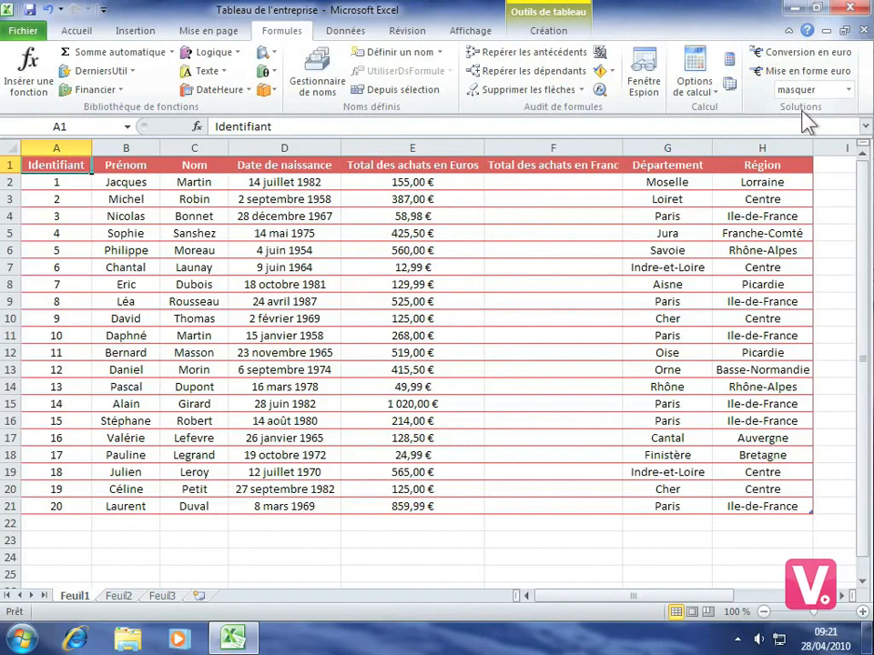
pyautogui.click(804, 54)
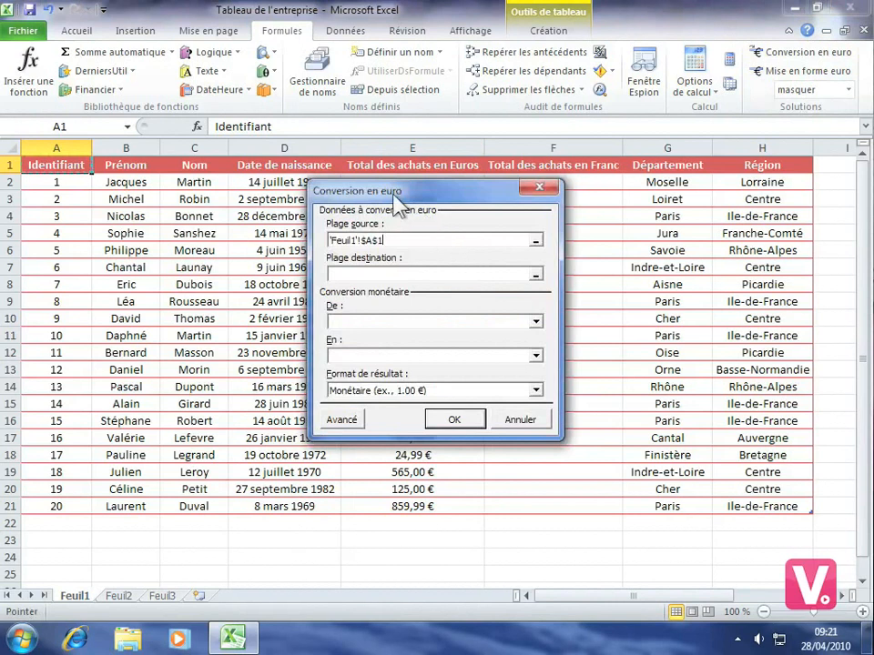
pyautogui.moveTo(395, 193); pyautogui.dragTo(352, 250)
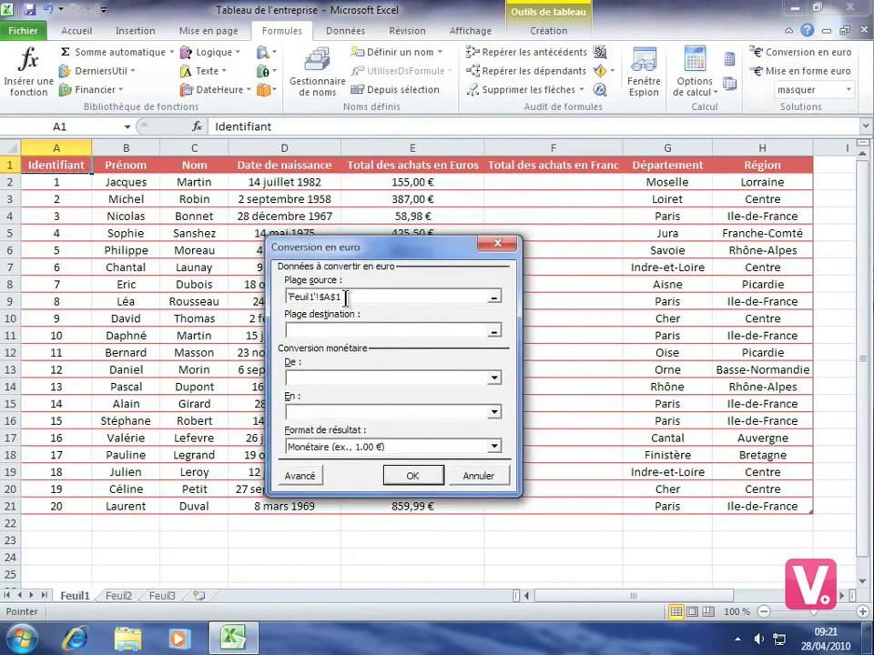
pyautogui.moveTo(407, 182); pyautogui.dragTo(416, 503)
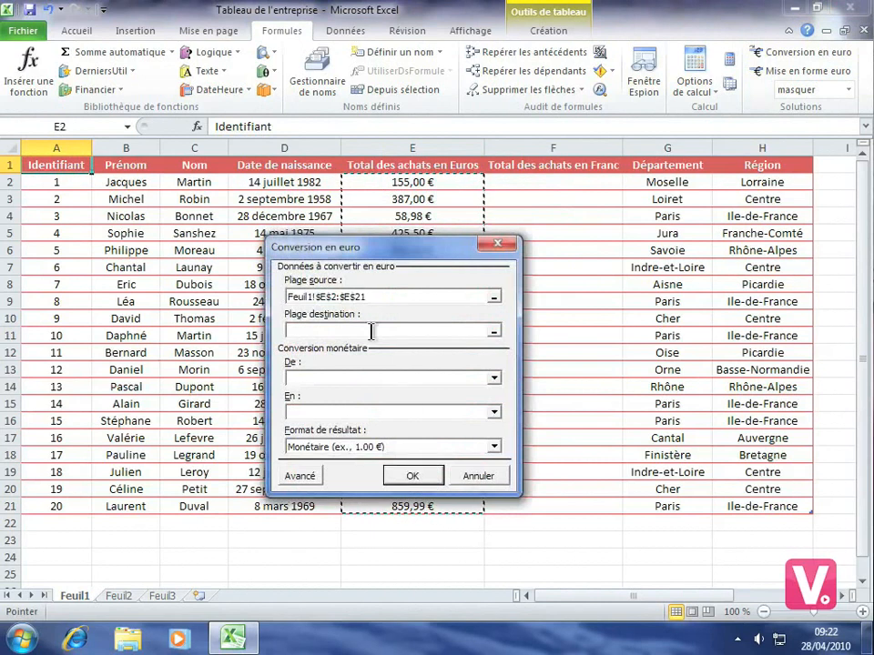
pyautogui.click(304, 329)
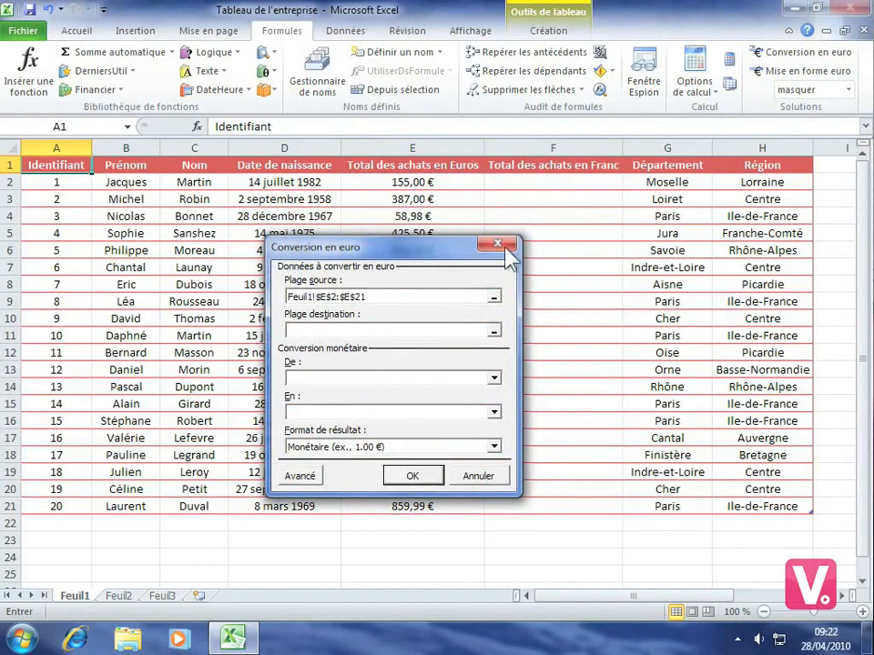
pyautogui.click(539, 181)
pyautogui.moveTo(538, 181); pyautogui.dragTo(517, 512)
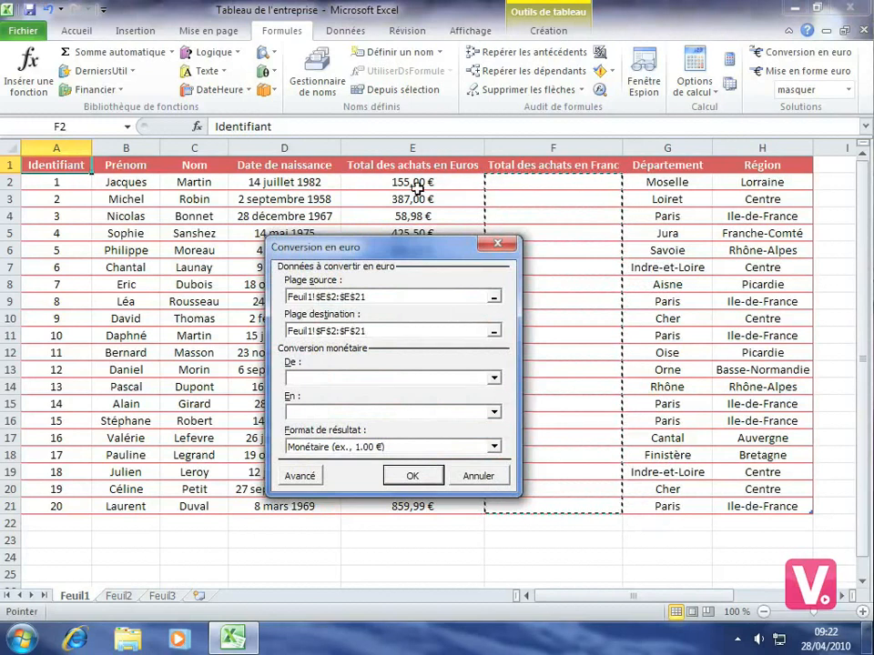
# Convert the amounts from EUR - Euro to FRF - Franc français, using the Monétaire result format.
pyautogui.click(496, 378)
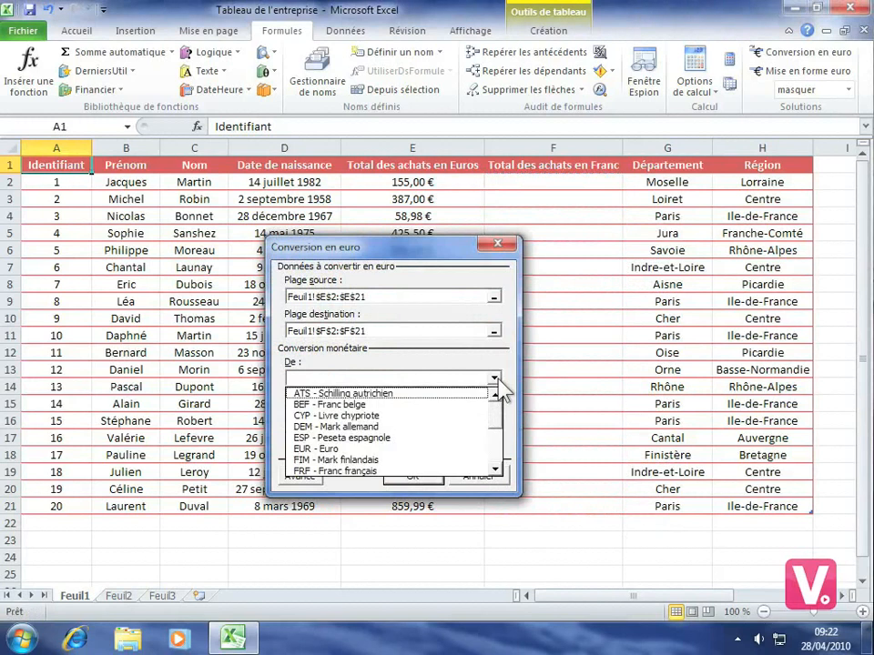
pyautogui.click(320, 449)
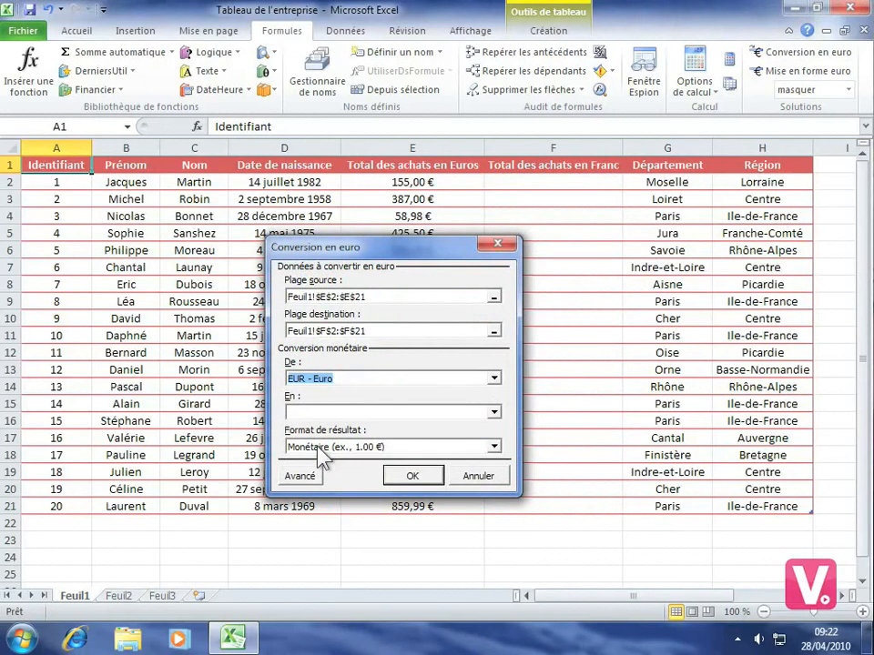
pyautogui.click(495, 412)
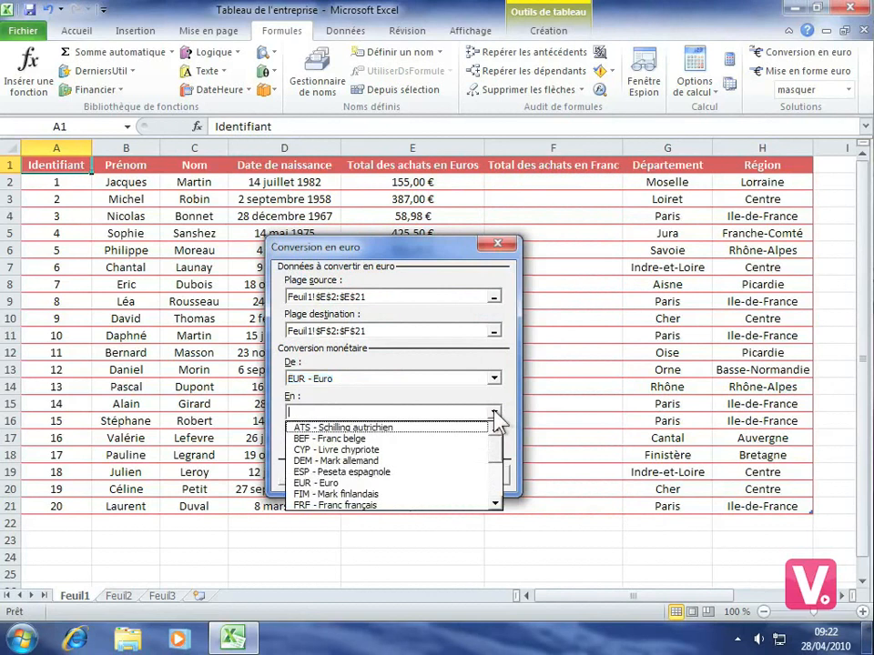
pyautogui.click(329, 505)
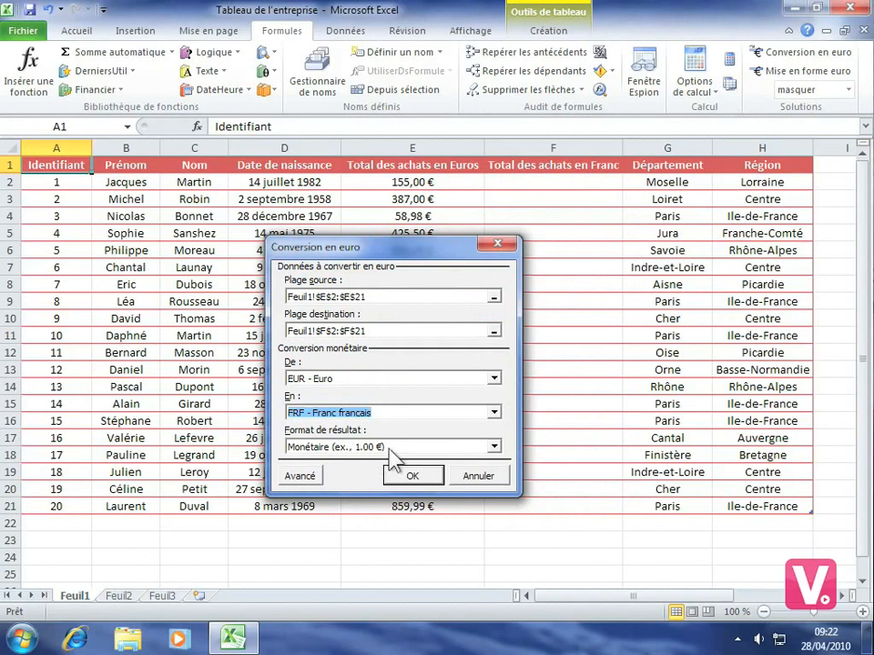
pyautogui.click(494, 447)
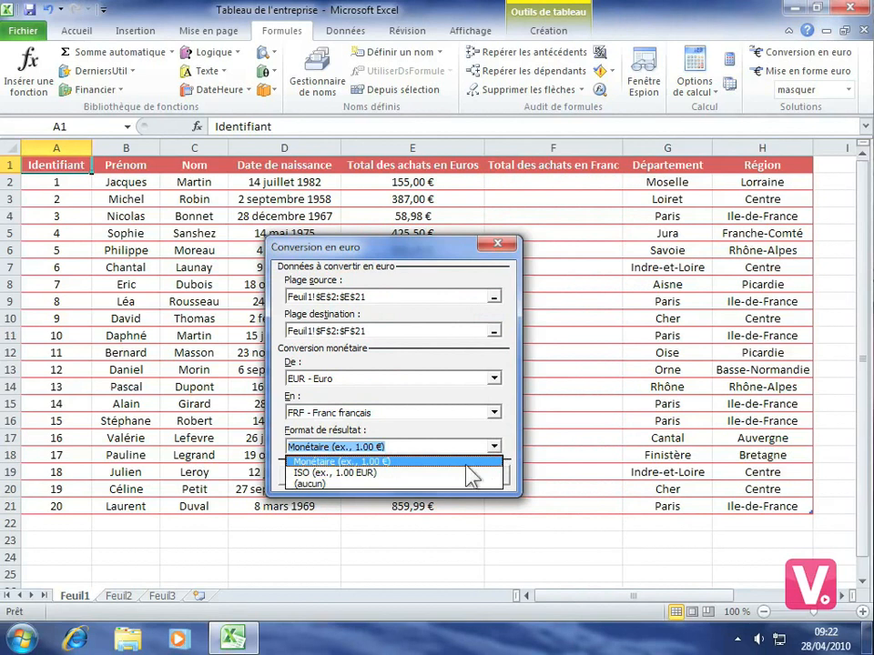
pyautogui.click(378, 461)
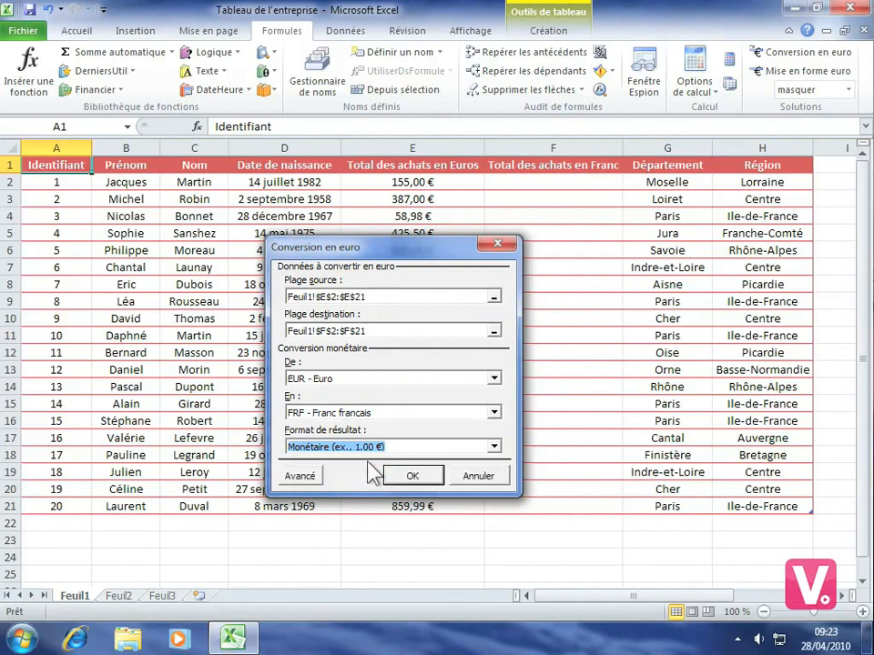
pyautogui.click(415, 476)
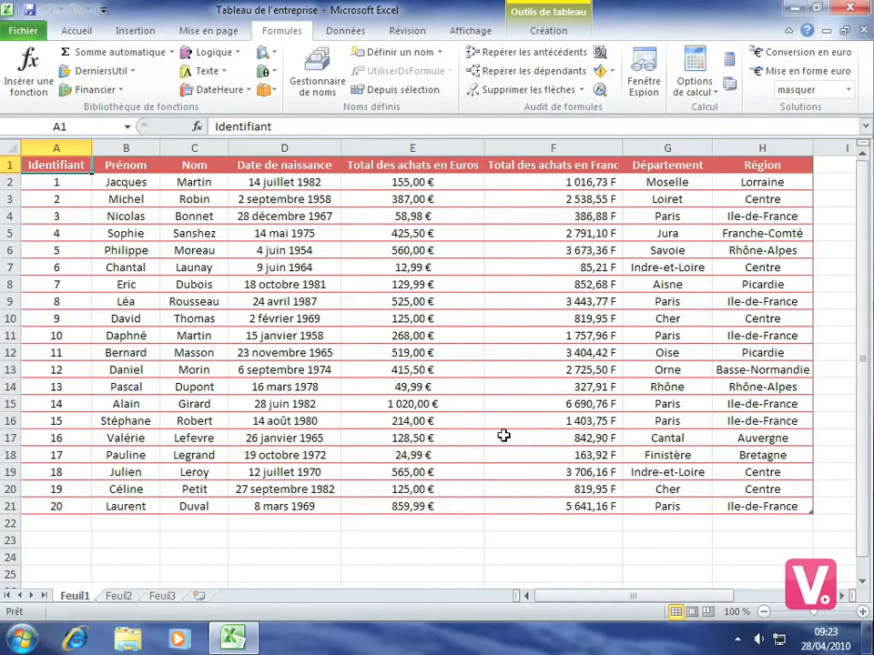
# Enter 1456 in cell A23 and apply the euro format to it.
pyautogui.click(62, 541)
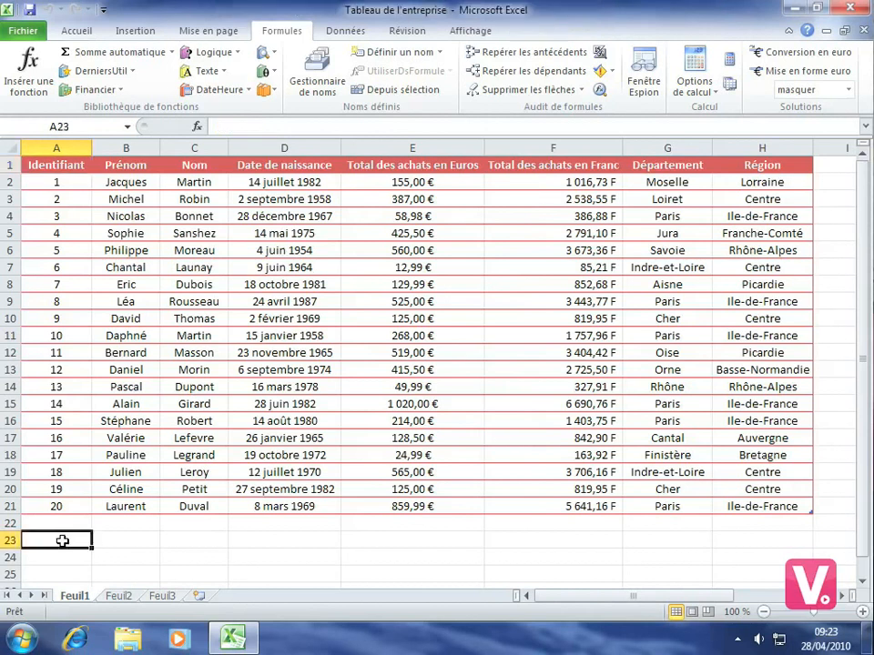
pyautogui.write('1')
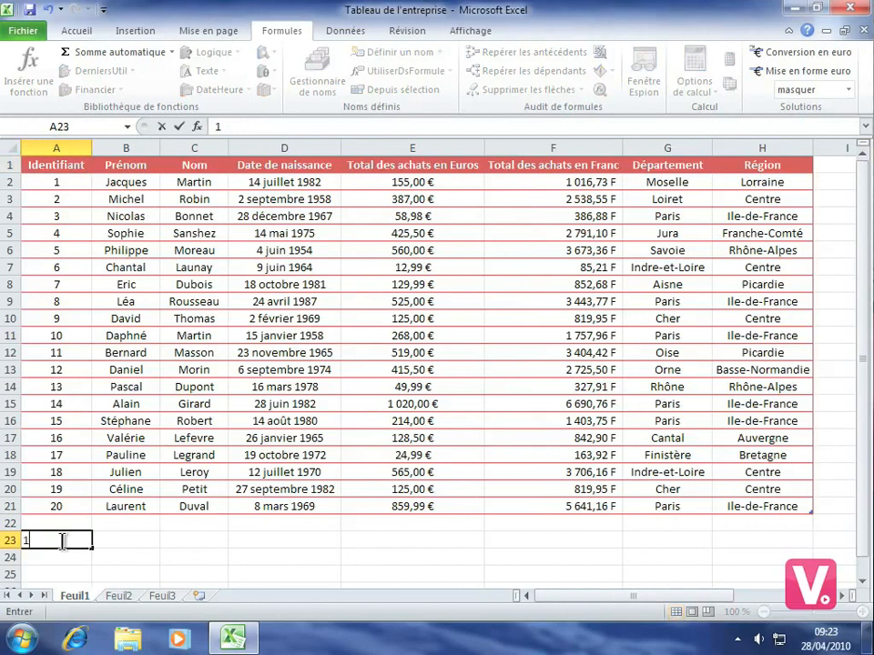
pyautogui.write('456')
pyautogui.press('Return')
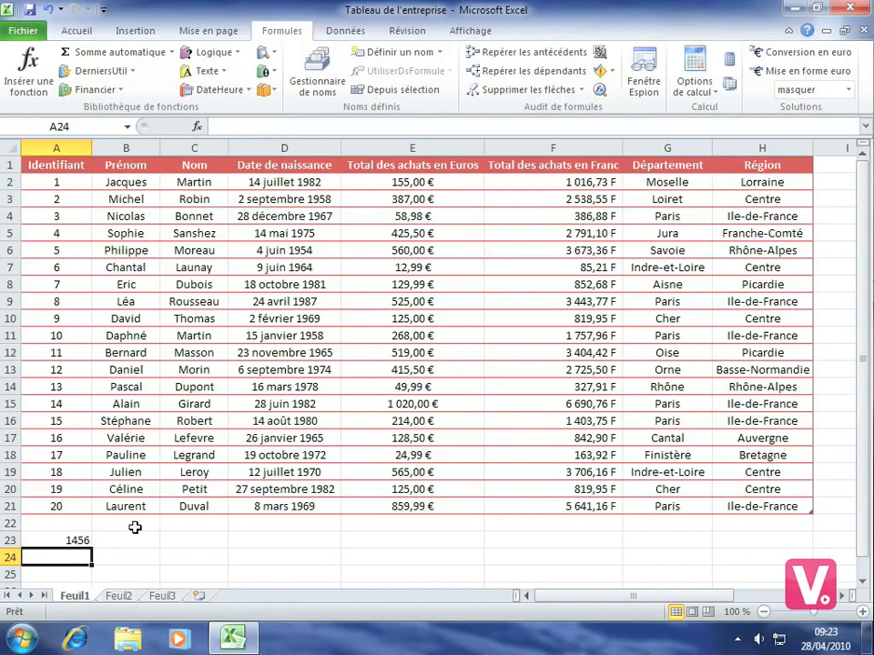
pyautogui.click(60, 541)
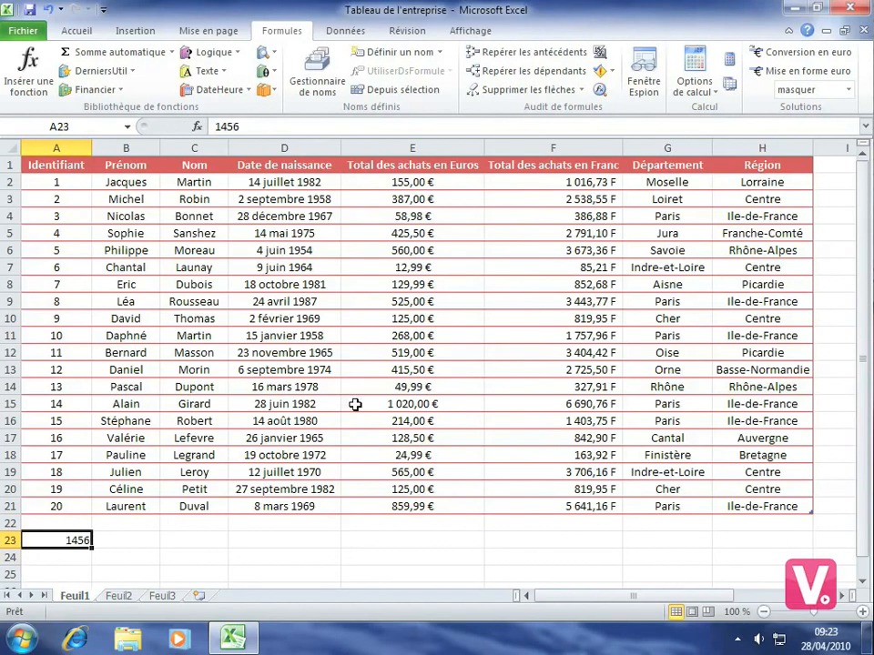
pyautogui.click(804, 71)
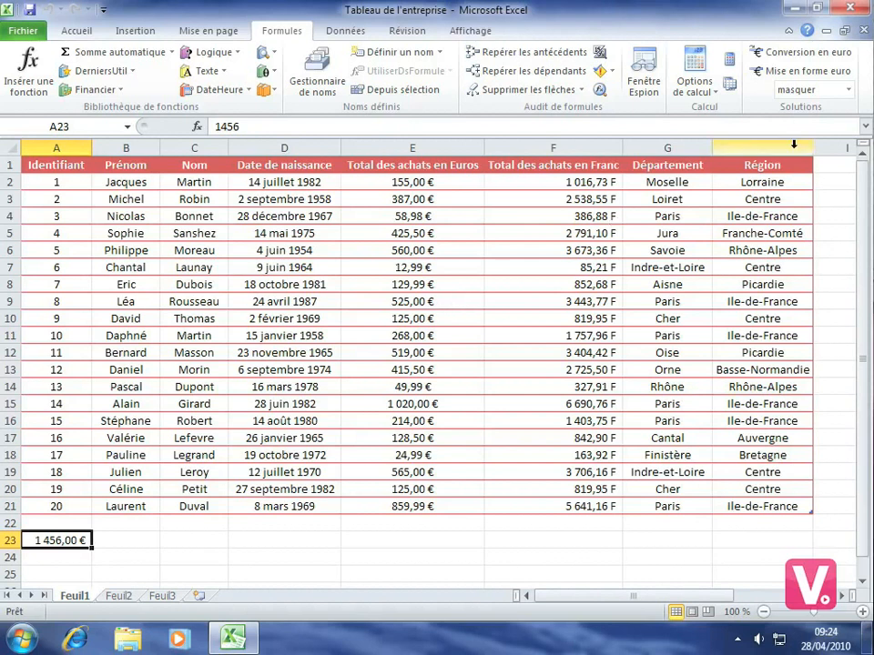
# Set the instant currency conversion to EUR -> FRF and preview it for the purchase total in cell E6.
pyautogui.click(848, 89)
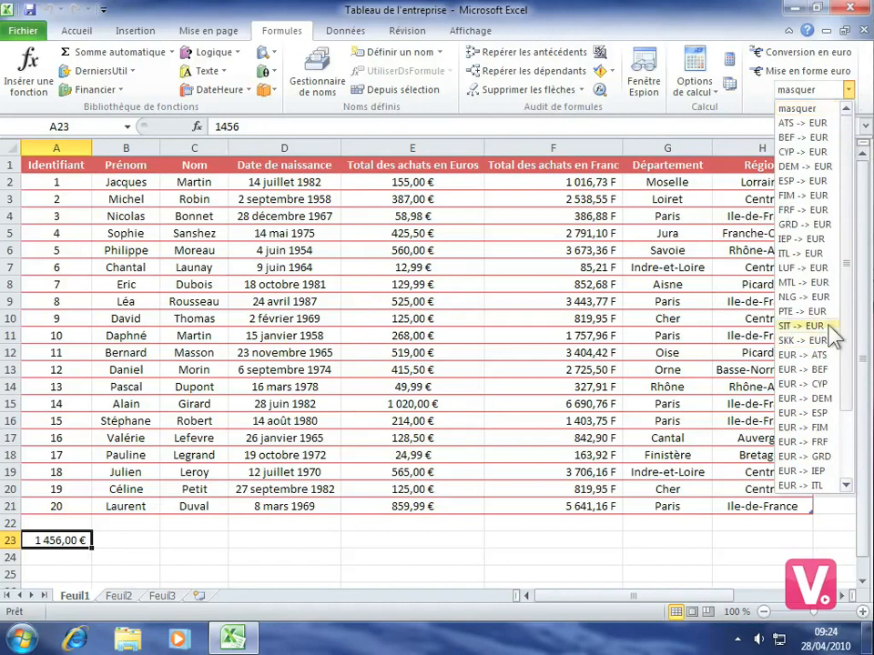
pyautogui.click(828, 443)
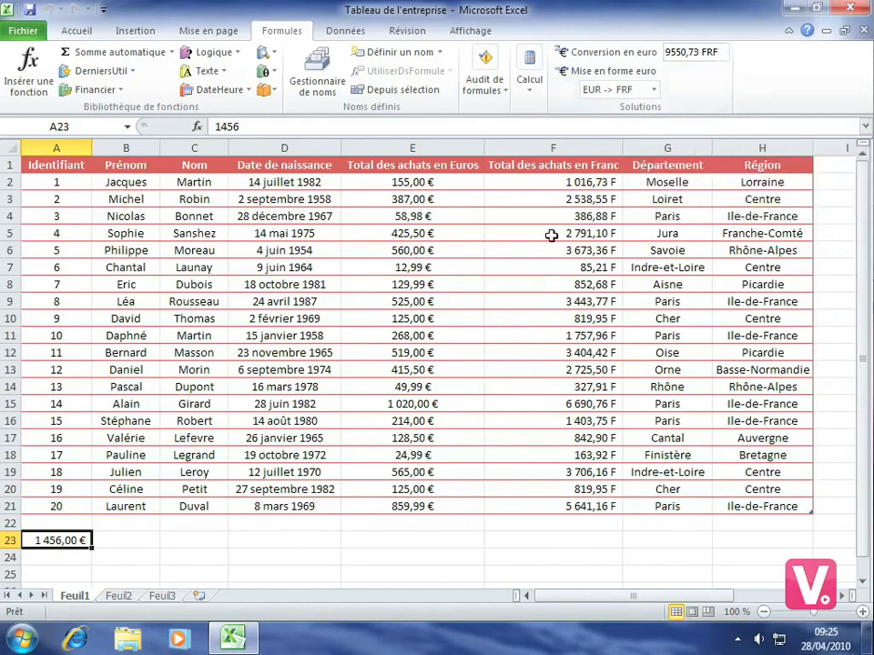
pyautogui.click(396, 247)
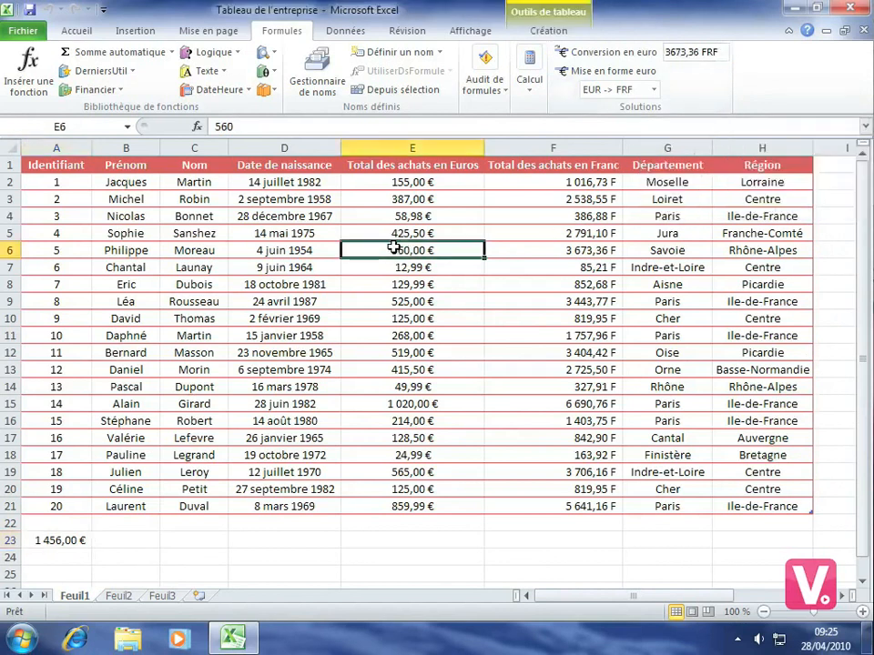